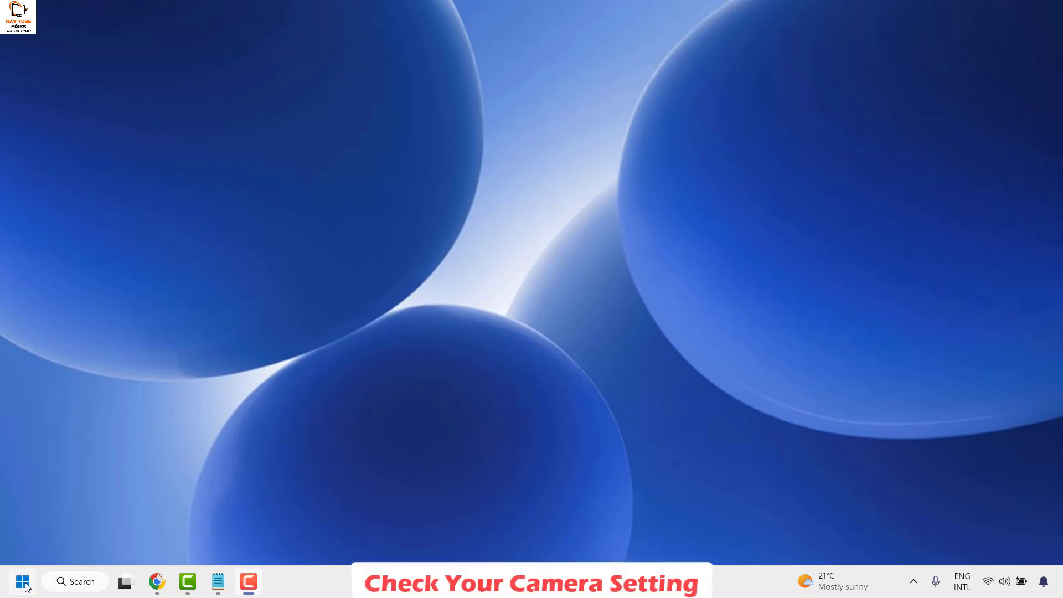
Open Settings from the Start right-click menu and go to Bluetooth & devices > Cameras.
{"action": "right_click", "coordinate": [23, 583]}
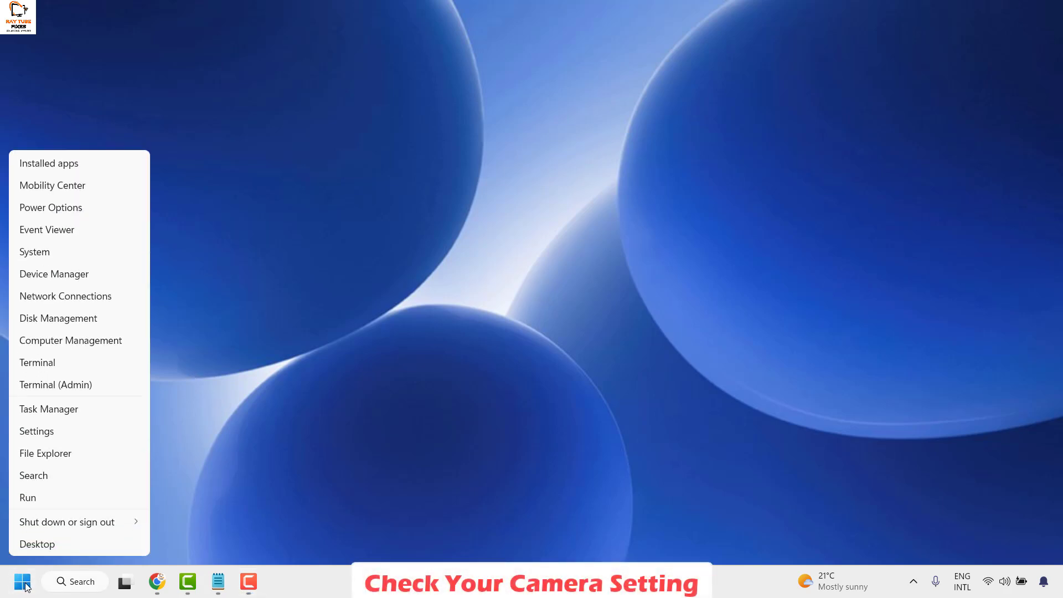
{"action": "left_click", "coordinate": [47, 437]}
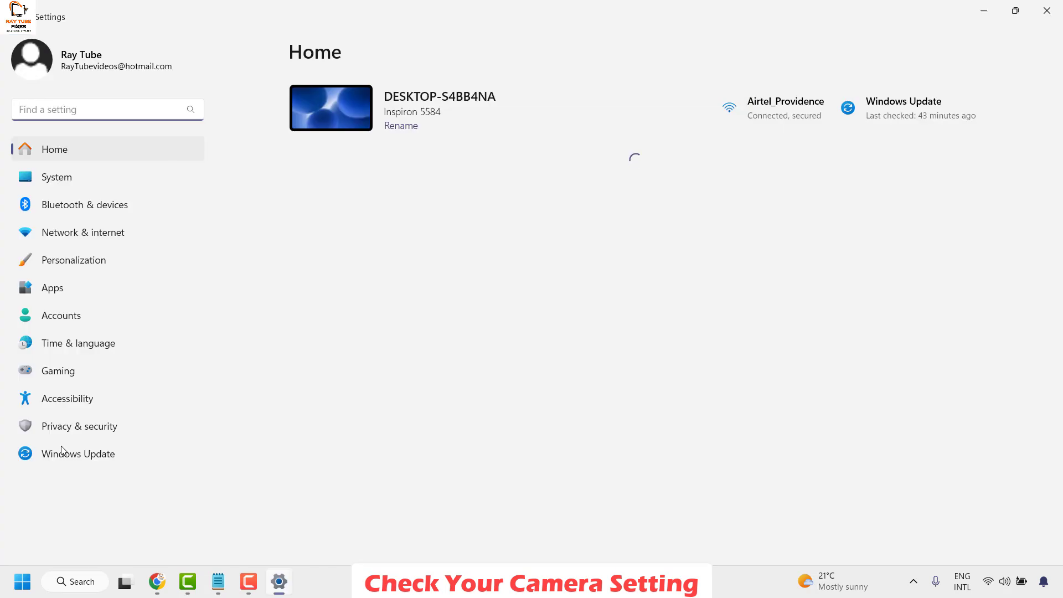
{"action": "left_click", "coordinate": [82, 216]}
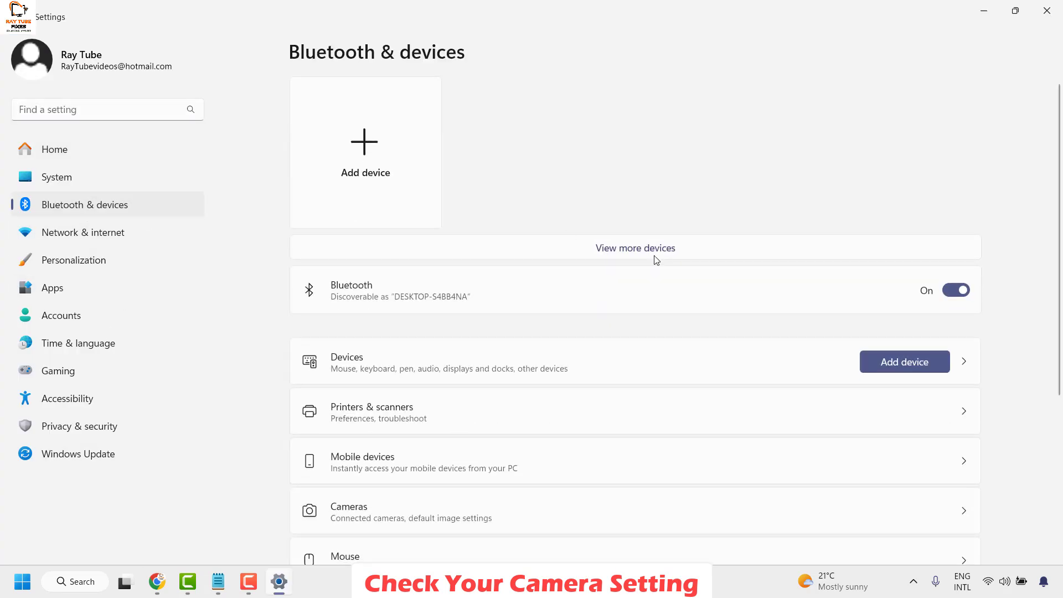
{"action": "scroll", "coordinate": [638, 268], "scroll_direction": "down", "scroll_amount": 4}
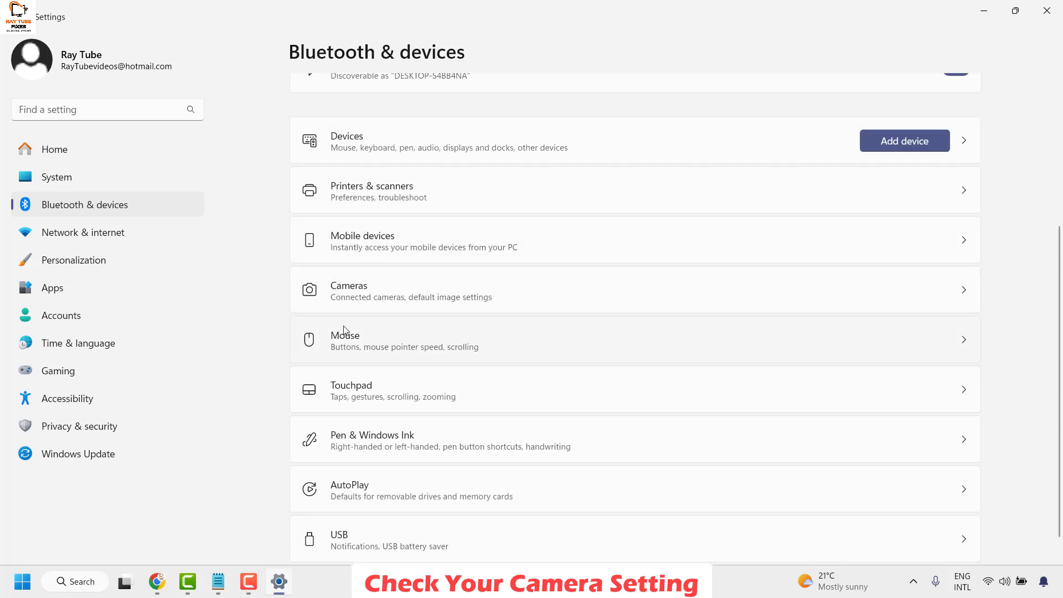
{"action": "left_click", "coordinate": [406, 292]}
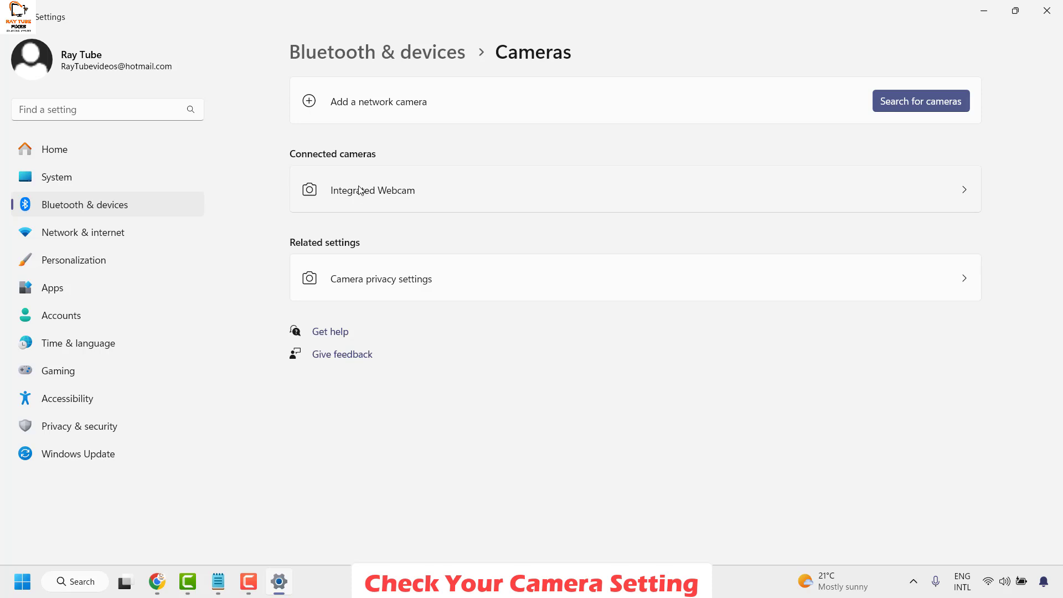
Open the Integrated Webcam's live preview and check its Saturation level.
{"action": "left_click", "coordinate": [388, 200]}
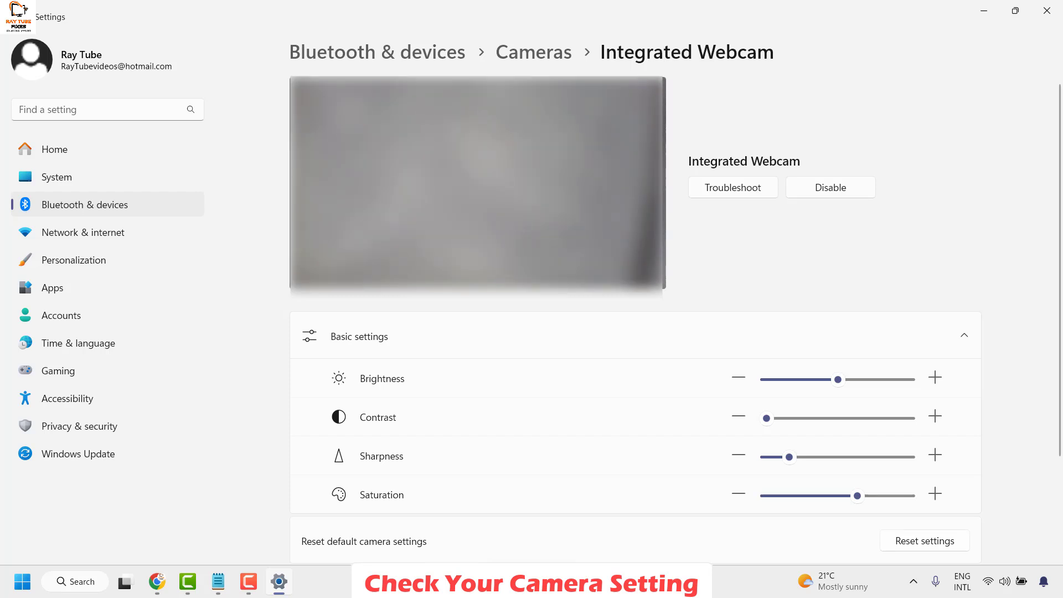
{"action": "scroll", "coordinate": [839, 337], "scroll_direction": "down", "scroll_amount": 2}
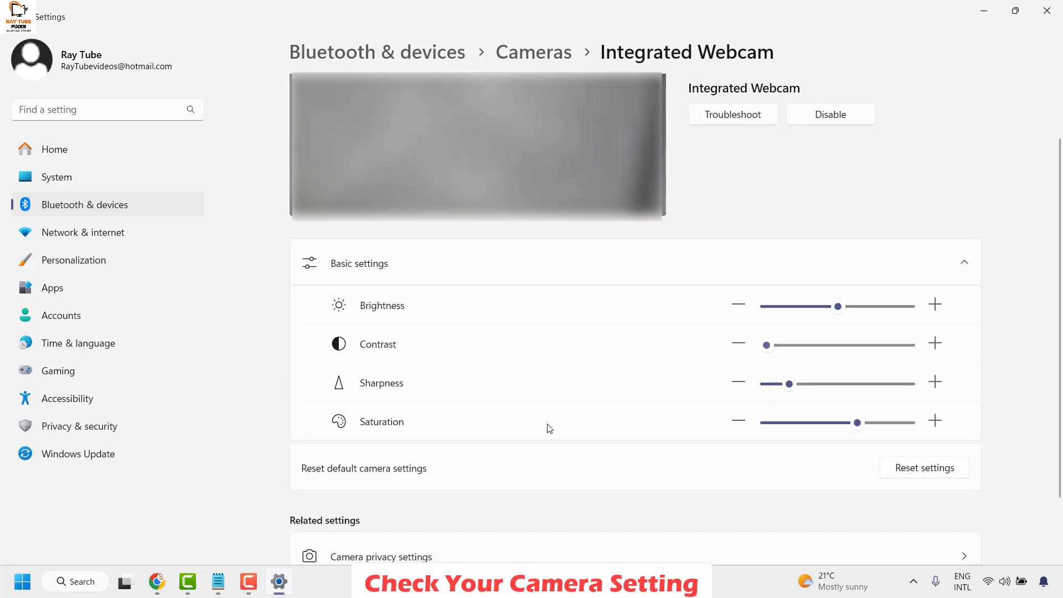
{"action": "left_click", "coordinate": [860, 423]}
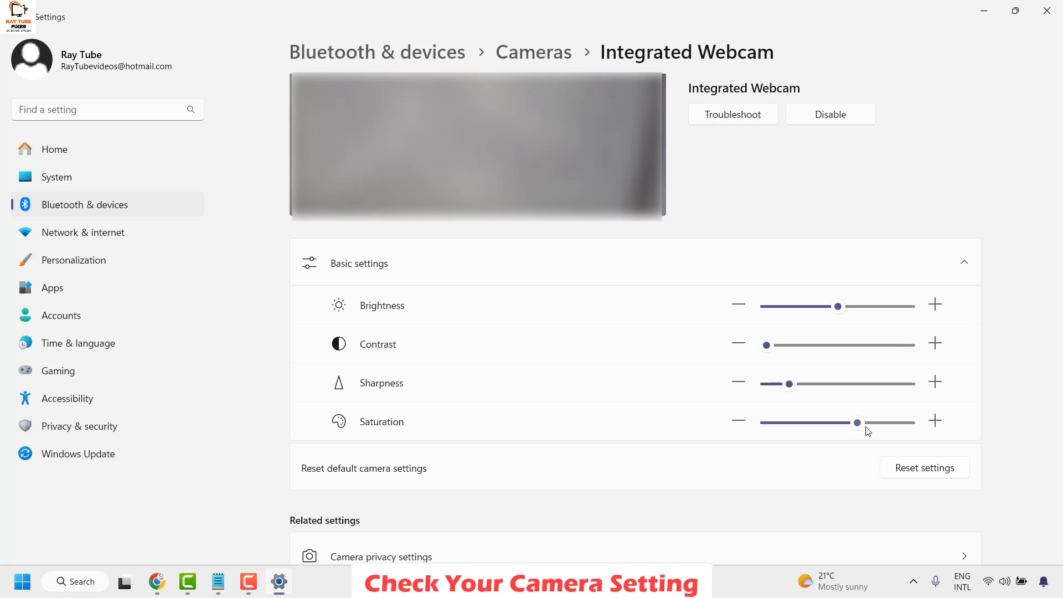
Reset the webcam's image settings to defaults and close Settings.
{"action": "left_click", "coordinate": [919, 472]}
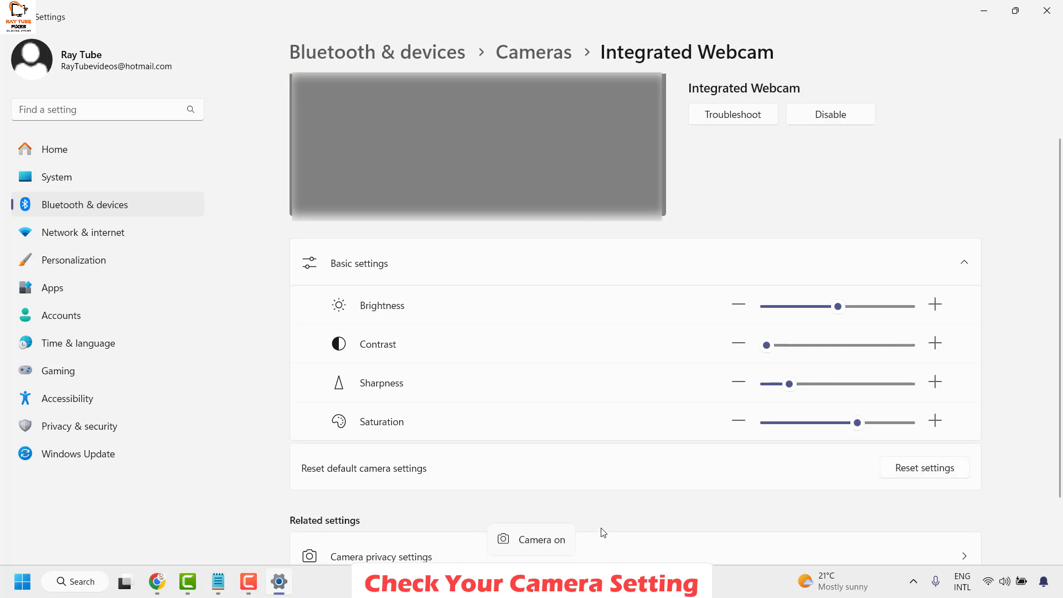
{"action": "scroll", "coordinate": [579, 273], "scroll_direction": "down", "scroll_amount": 2}
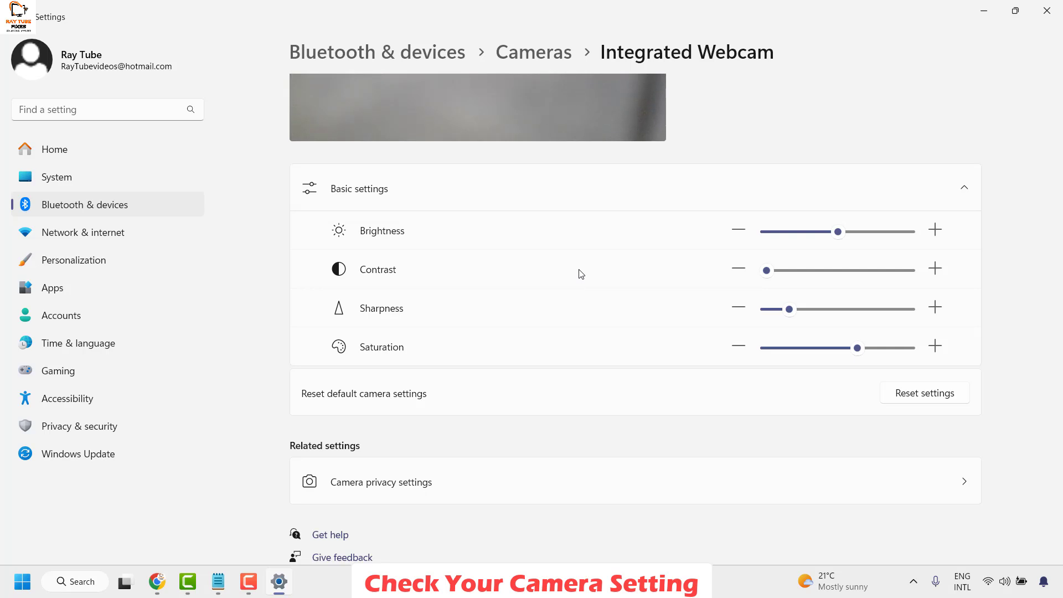
{"action": "left_click", "coordinate": [1048, 12]}
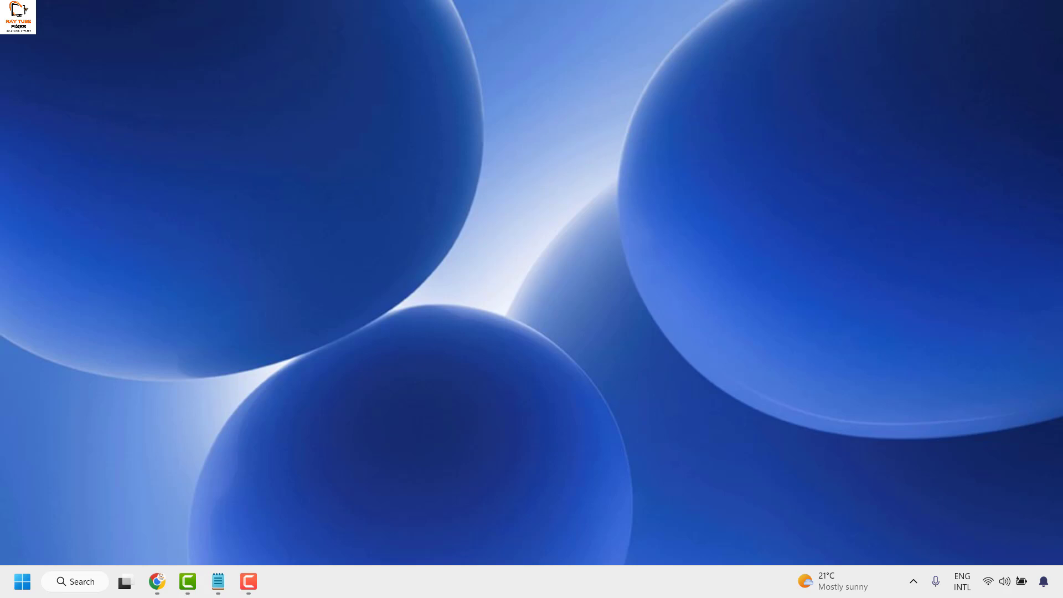
Reopen Settings, go to Apps > Installed apps, and show the Camera app's extra options.
{"action": "right_click", "coordinate": [24, 583]}
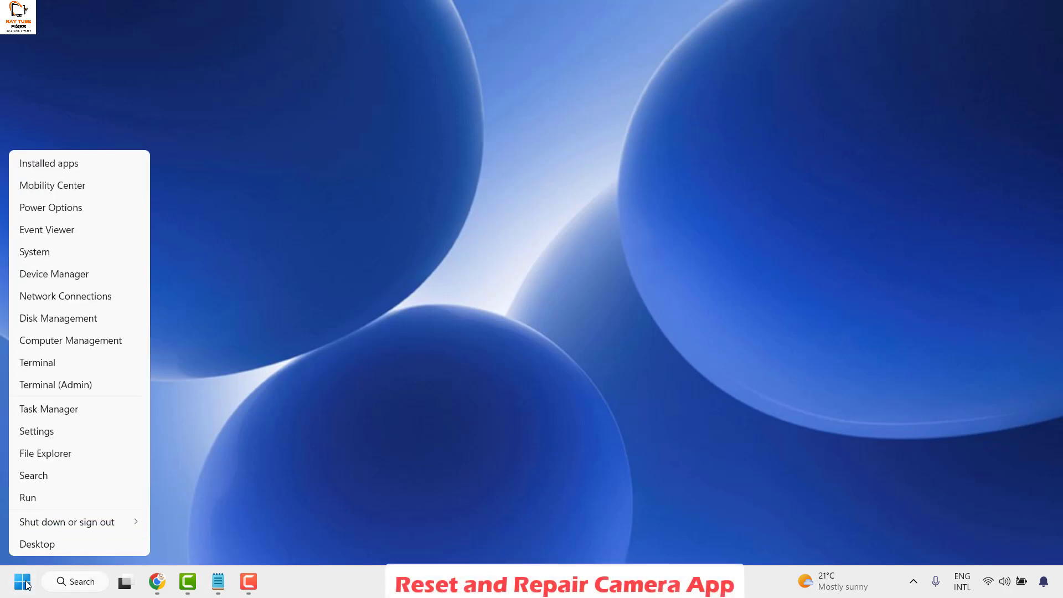
{"action": "left_click", "coordinate": [61, 430]}
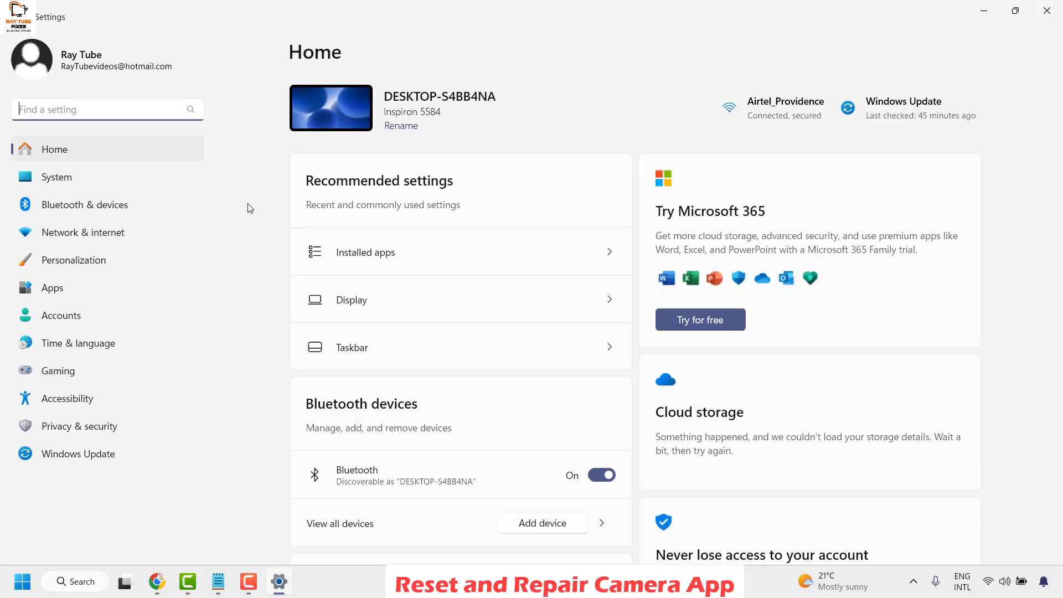
{"action": "left_click", "coordinate": [49, 288]}
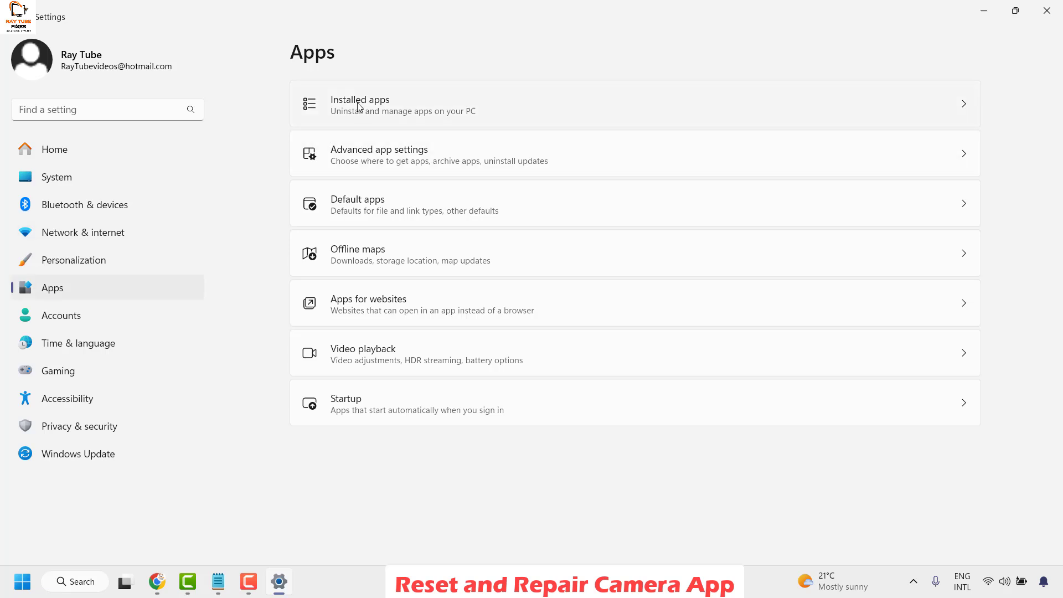
{"action": "left_click", "coordinate": [362, 123]}
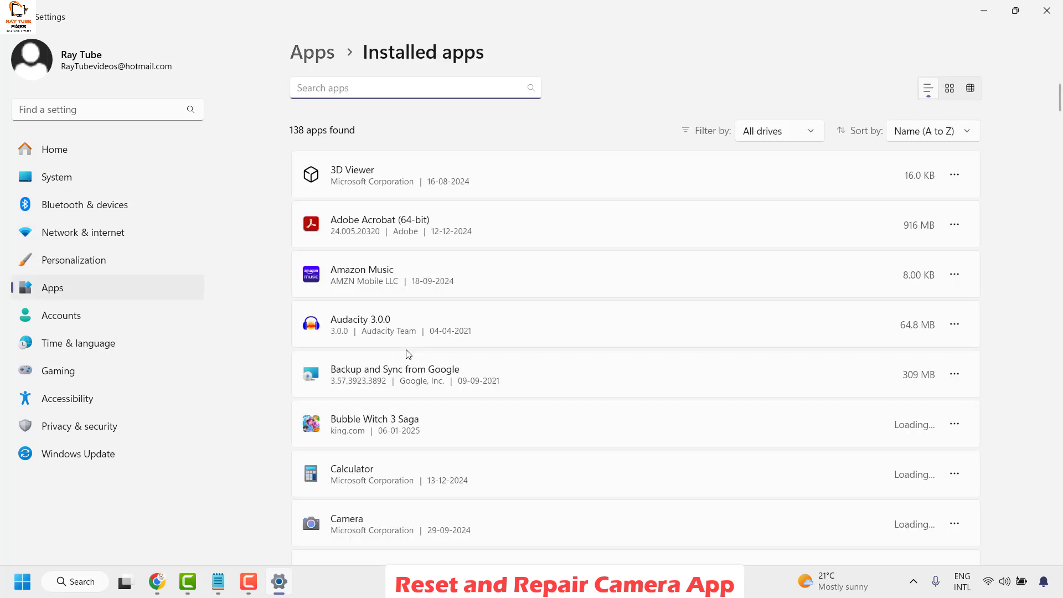
{"action": "scroll", "coordinate": [407, 351], "scroll_direction": "down", "scroll_amount": 5}
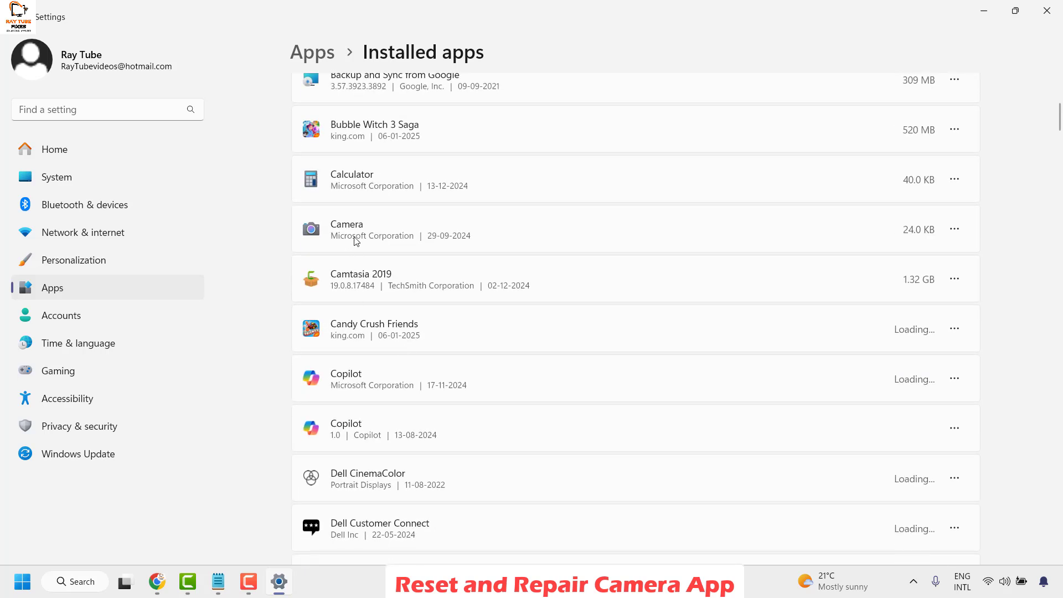
{"action": "left_click", "coordinate": [953, 228]}
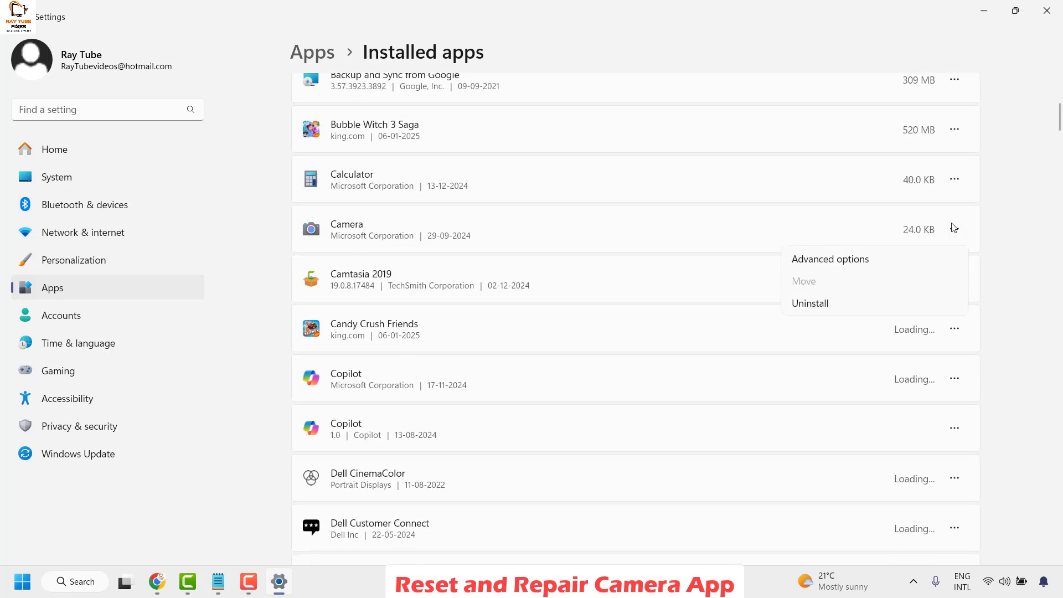
On the Camera app's advanced options, terminate the app and repair it.
{"action": "left_click", "coordinate": [846, 264]}
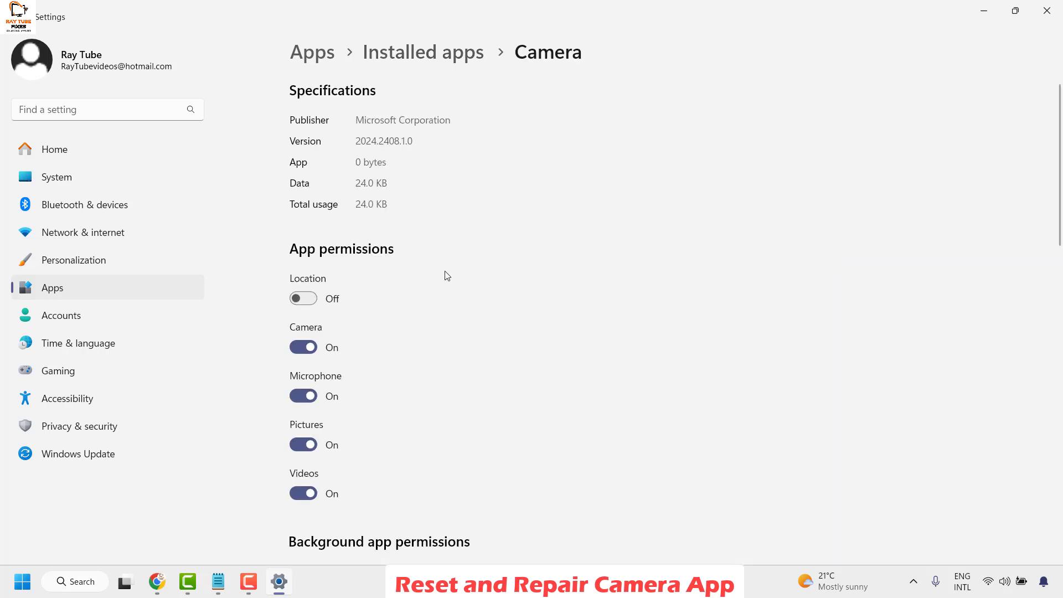
{"action": "scroll", "coordinate": [516, 343], "scroll_direction": "down", "scroll_amount": 3}
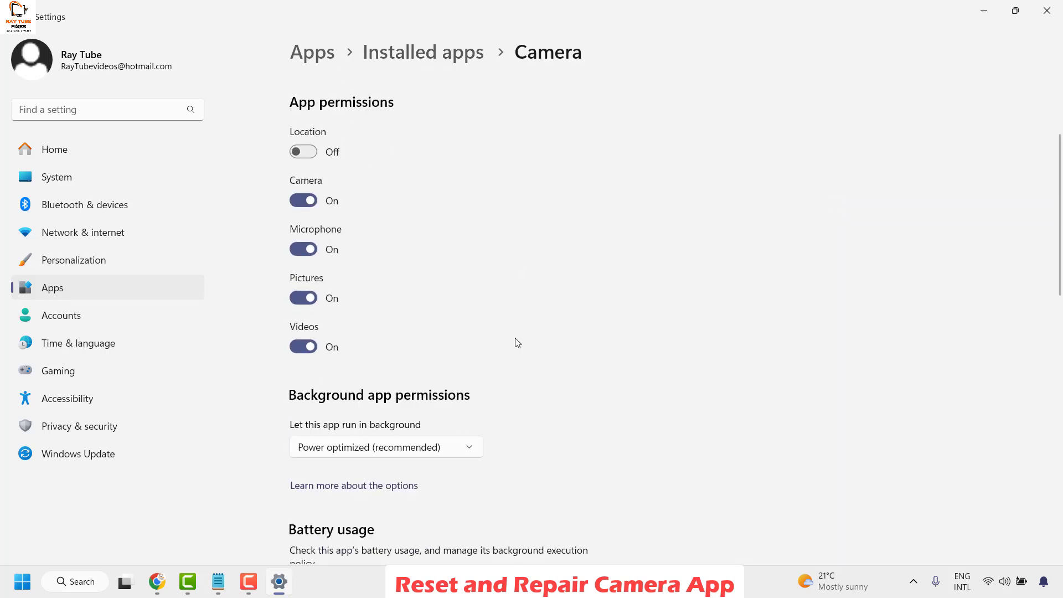
{"action": "scroll", "coordinate": [517, 342], "scroll_direction": "down", "scroll_amount": 9}
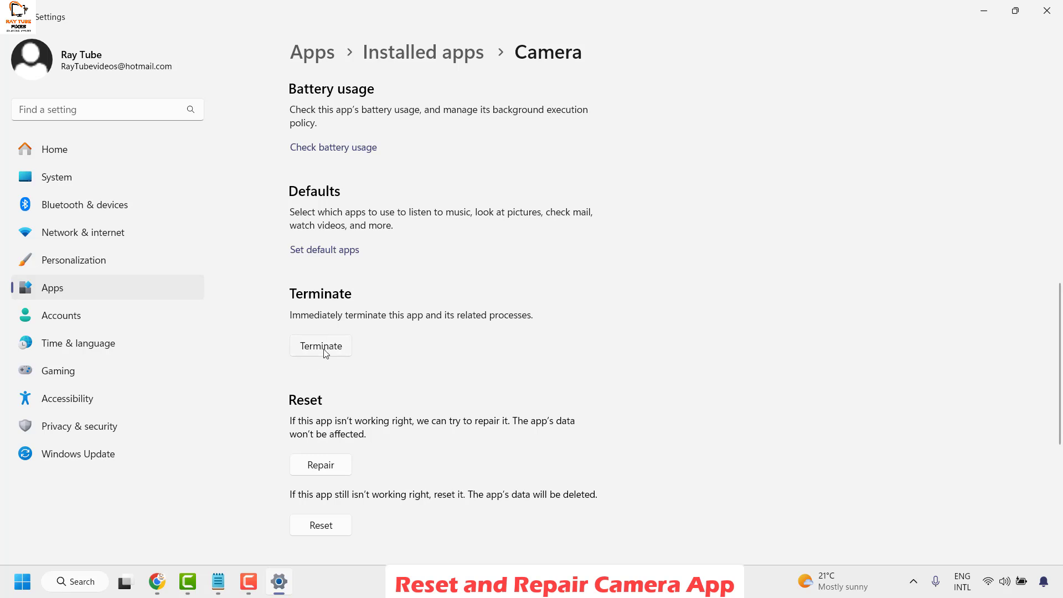
{"action": "left_click", "coordinate": [324, 352]}
{"action": "scroll", "coordinate": [373, 360], "scroll_direction": "down", "scroll_amount": 2}
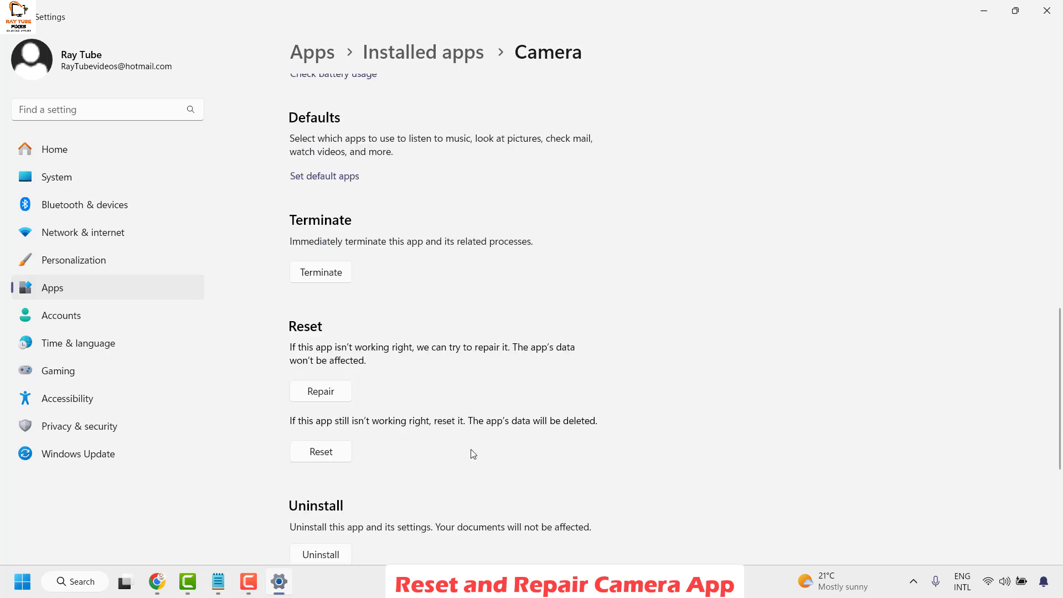
{"action": "left_click", "coordinate": [324, 396]}
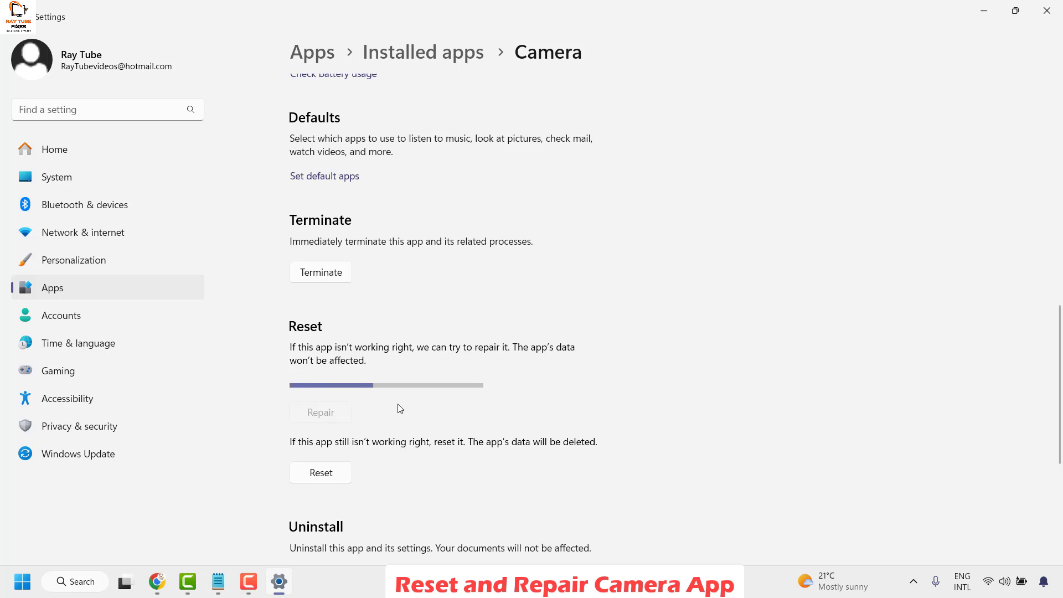
Reset the Camera app, confirm the reset, and close Settings.
{"action": "scroll", "coordinate": [400, 409], "scroll_direction": "down", "scroll_amount": 5}
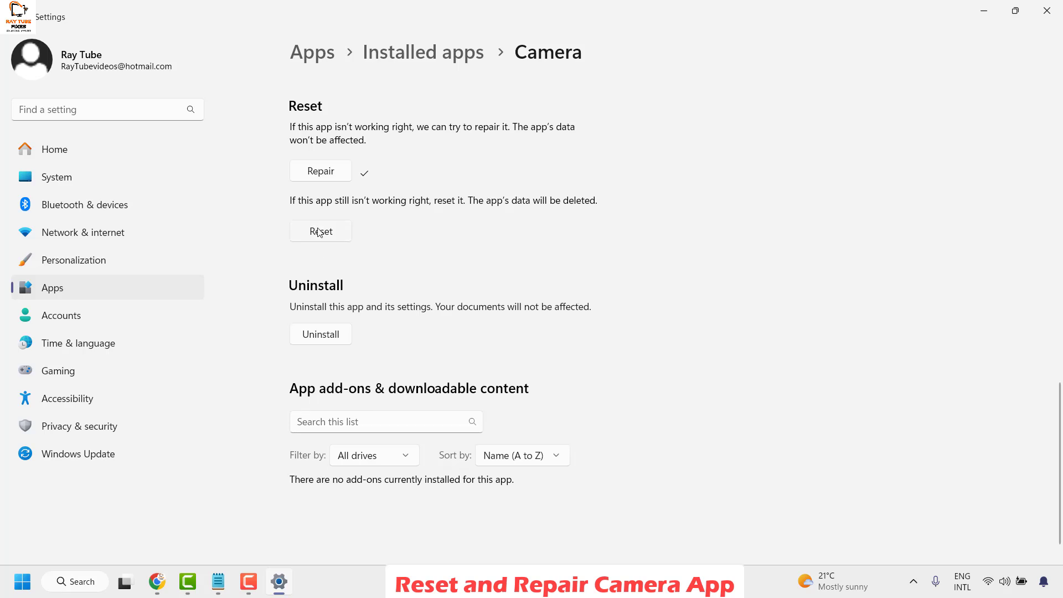
{"action": "left_click", "coordinate": [320, 230]}
{"action": "left_click", "coordinate": [385, 195]}
{"action": "left_click", "coordinate": [1047, 11]}
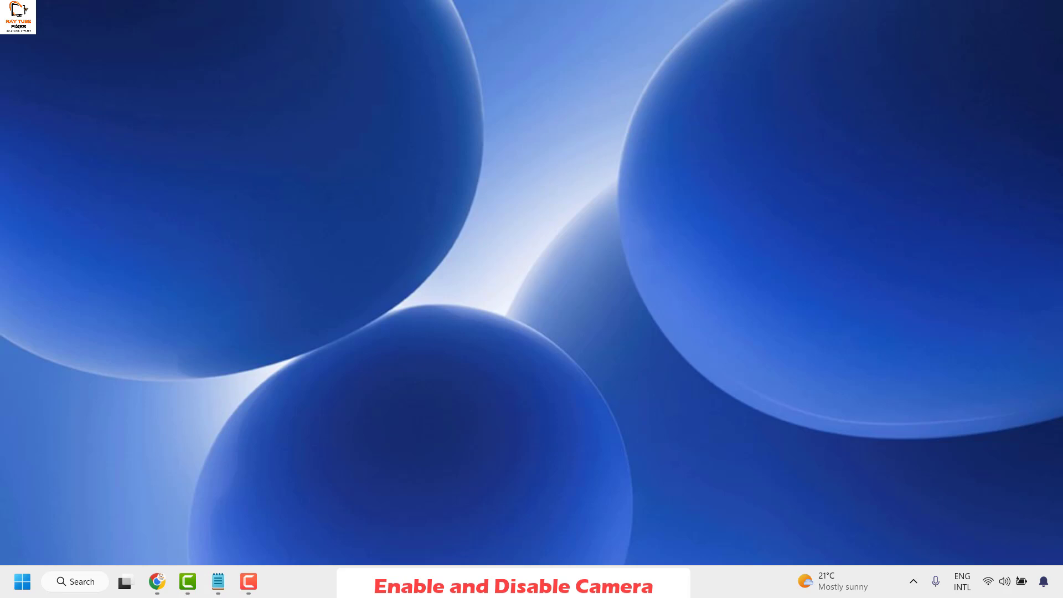
Launch Device Manager from the Start right-click menu and drag its window into view.
{"action": "right_click", "coordinate": [23, 584]}
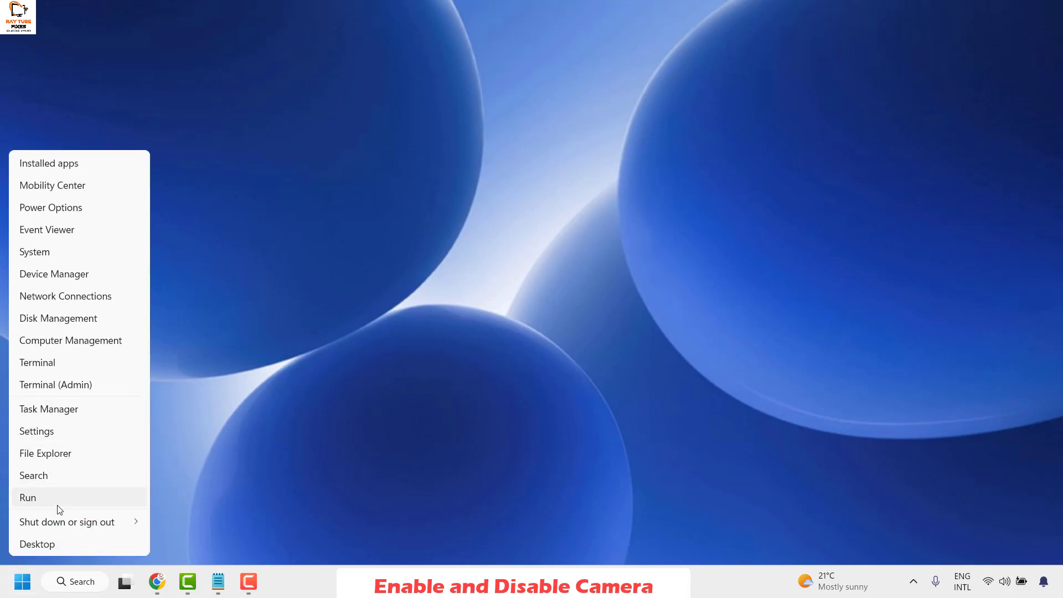
{"action": "left_click", "coordinate": [66, 274]}
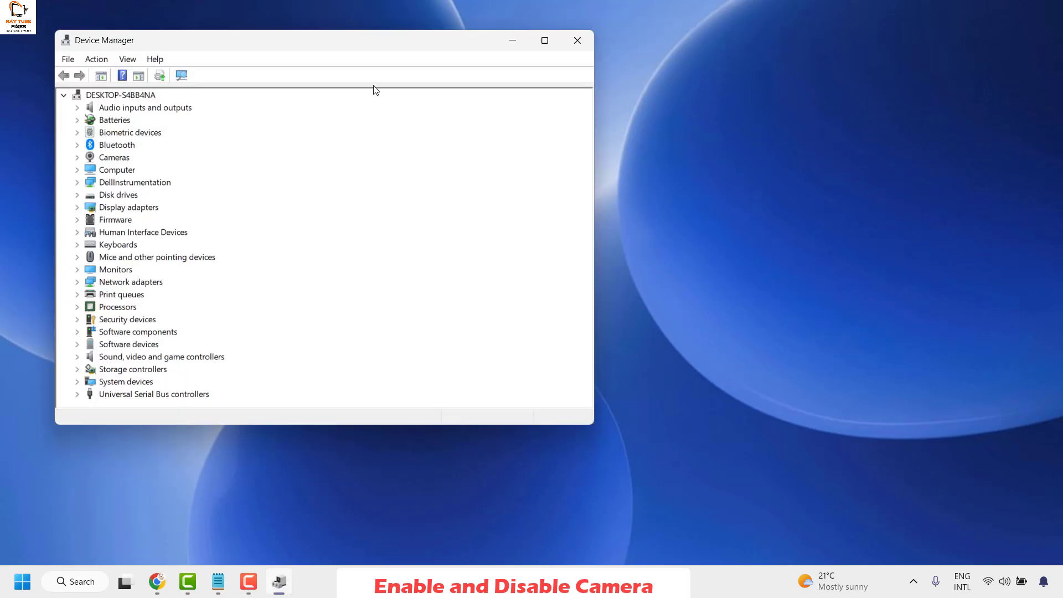
{"action": "left_click_drag", "start_coordinate": [381, 47], "coordinate": [470, 64]}
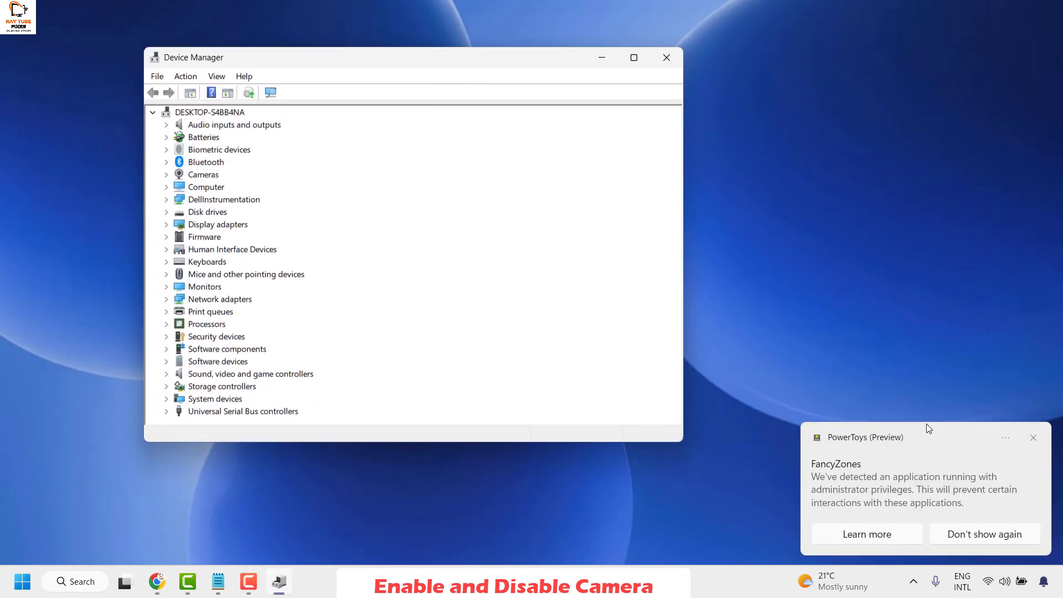
Under Cameras, disable the Integrated Webcam, confirm with Yes, then enable it again.
{"action": "left_click", "coordinate": [1038, 442]}
{"action": "left_click", "coordinate": [166, 175]}
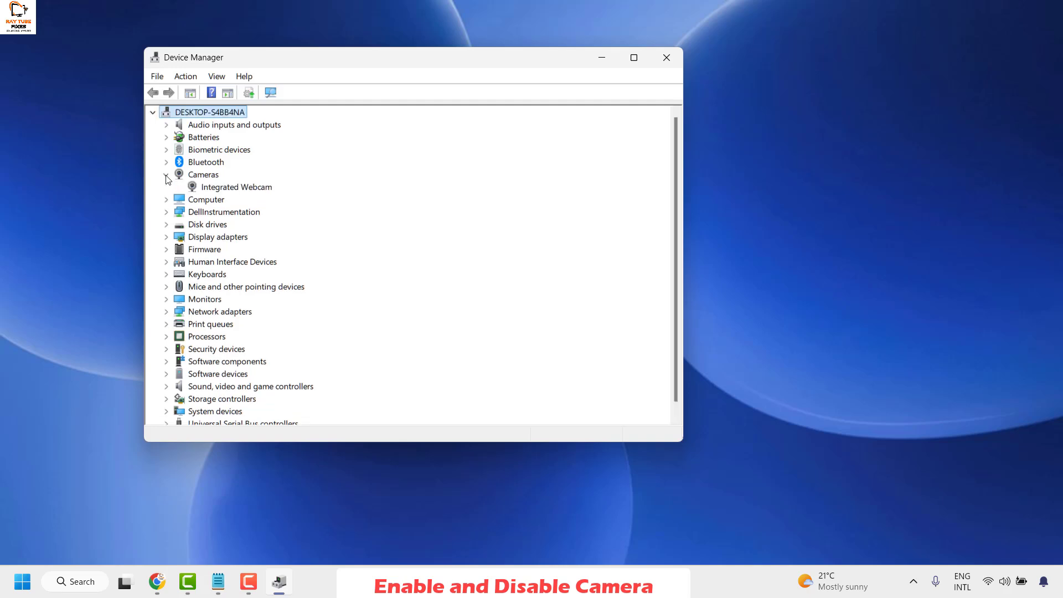
{"action": "right_click", "coordinate": [219, 191]}
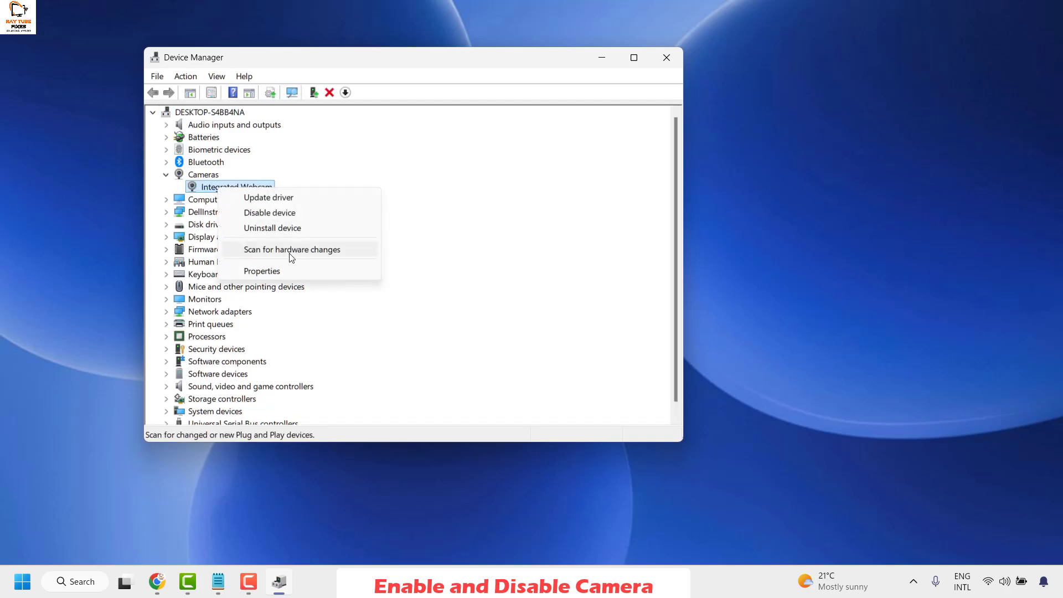
{"action": "left_click", "coordinate": [280, 212]}
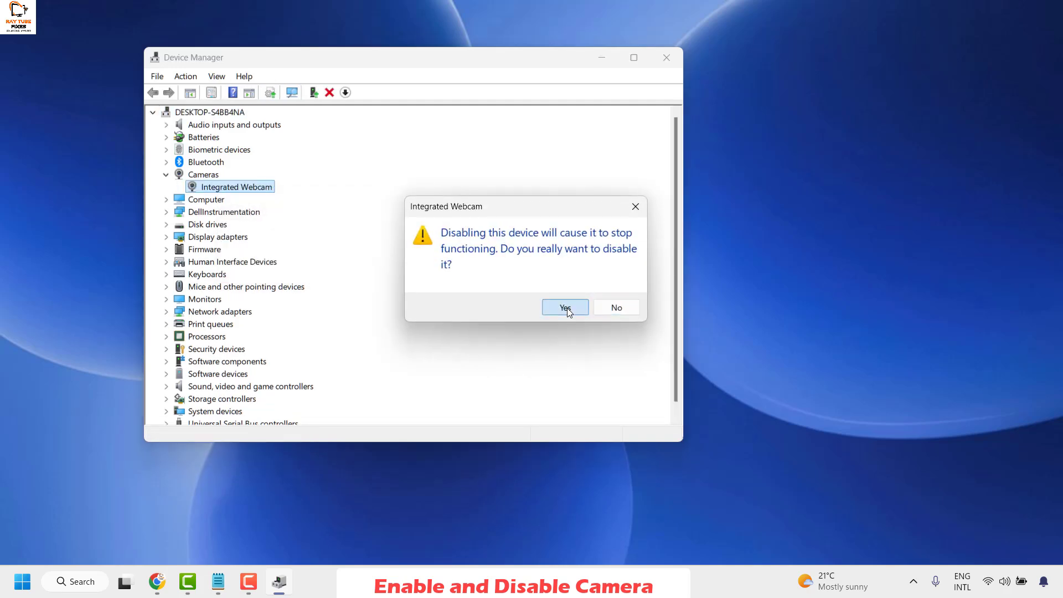
{"action": "left_click", "coordinate": [565, 308]}
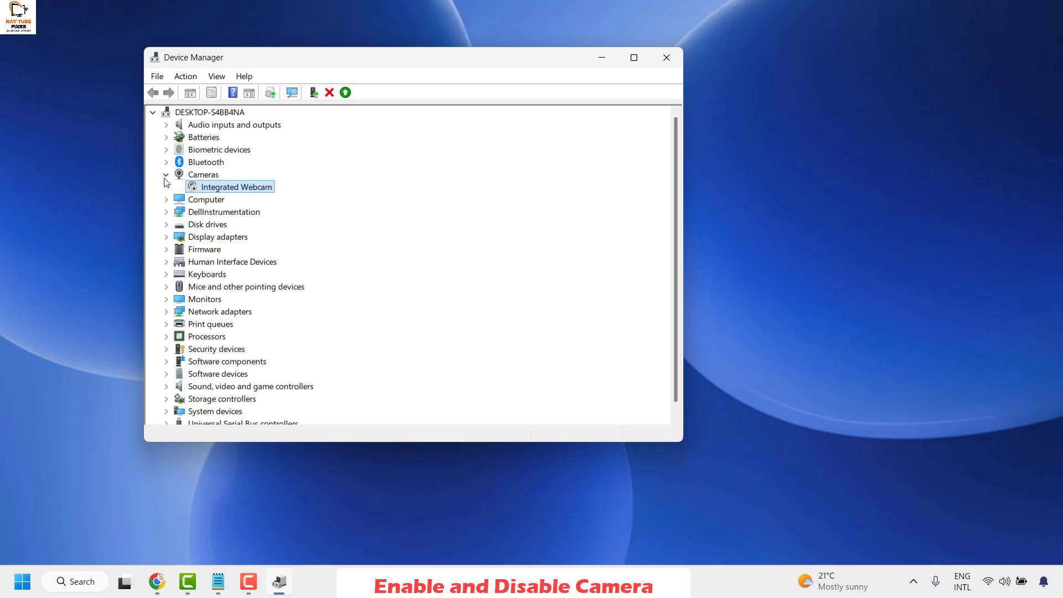
{"action": "right_click", "coordinate": [212, 191]}
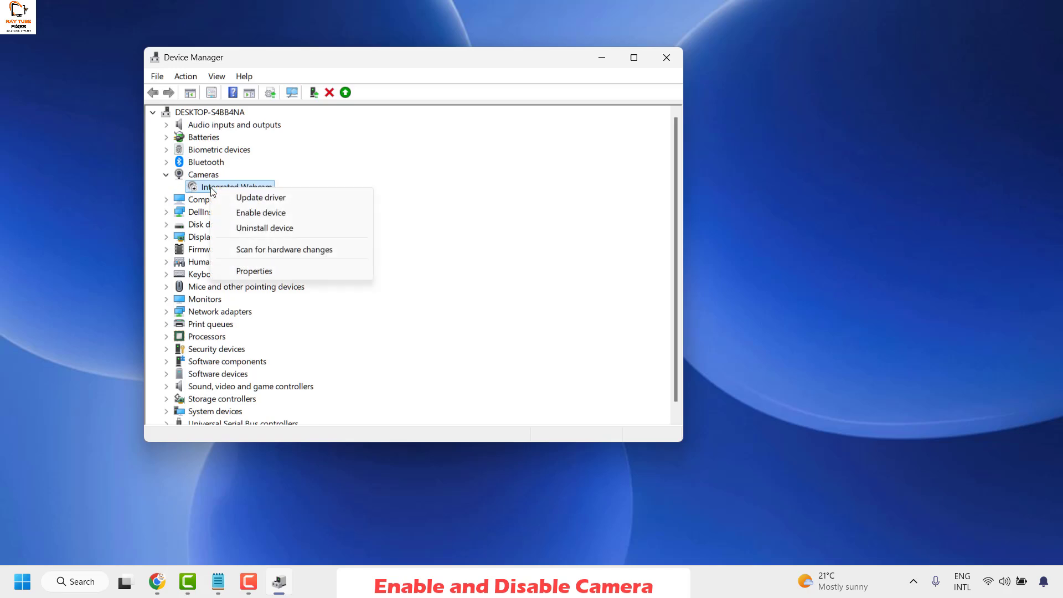
{"action": "left_click", "coordinate": [265, 213]}
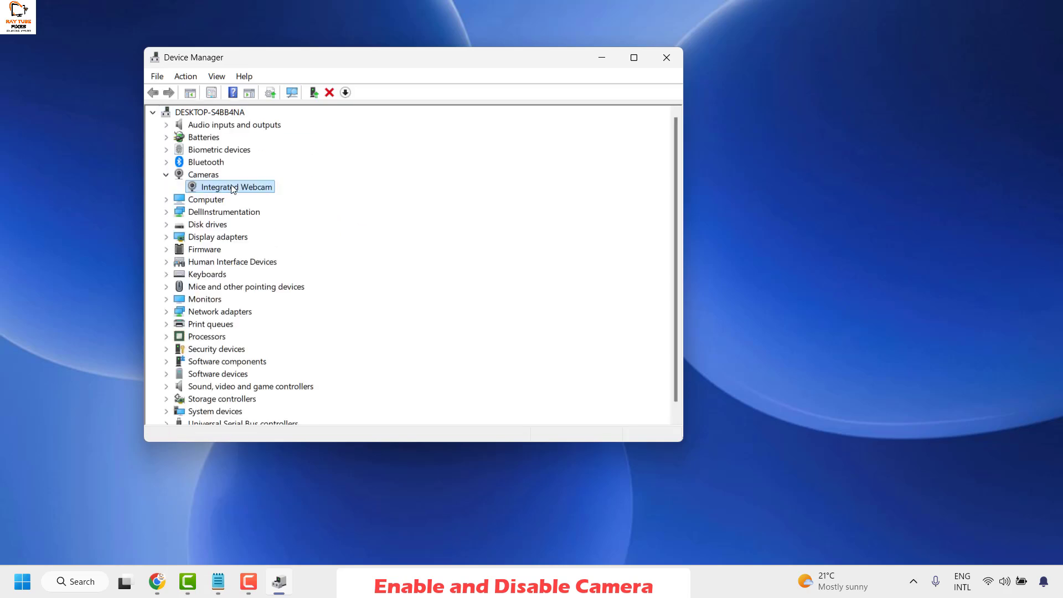
Search automatically for an updated Integrated Webcam driver, then search via Windows Update.
{"action": "right_click", "coordinate": [233, 188]}
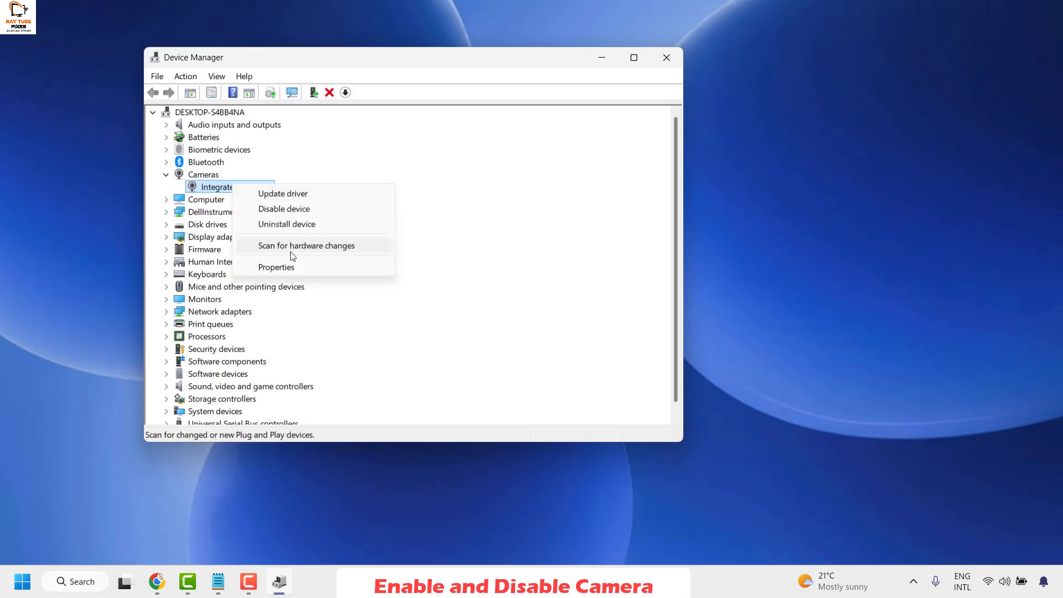
{"action": "left_click", "coordinate": [310, 194]}
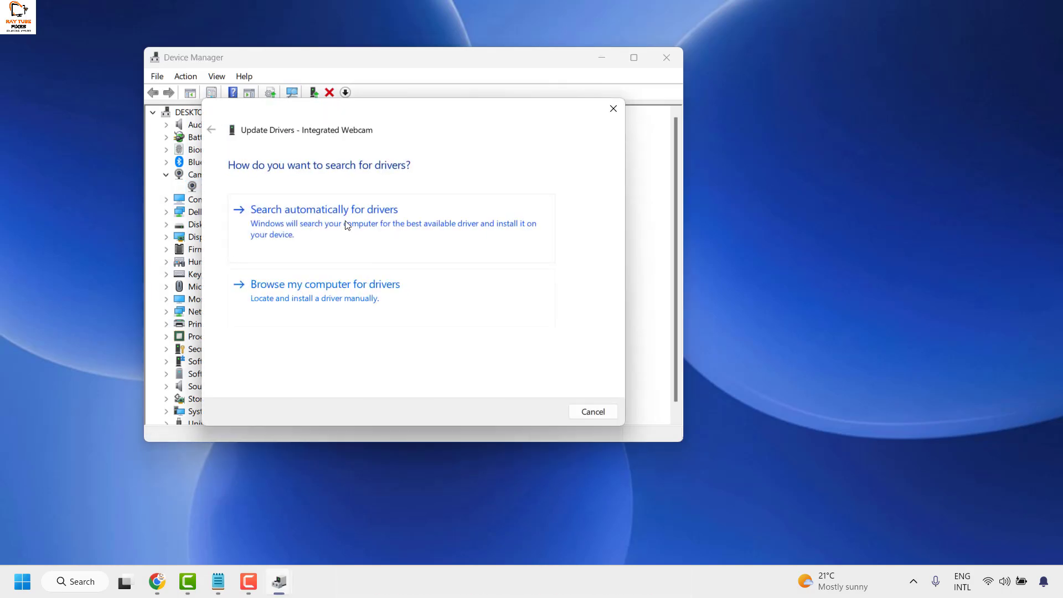
{"action": "left_click", "coordinate": [362, 229]}
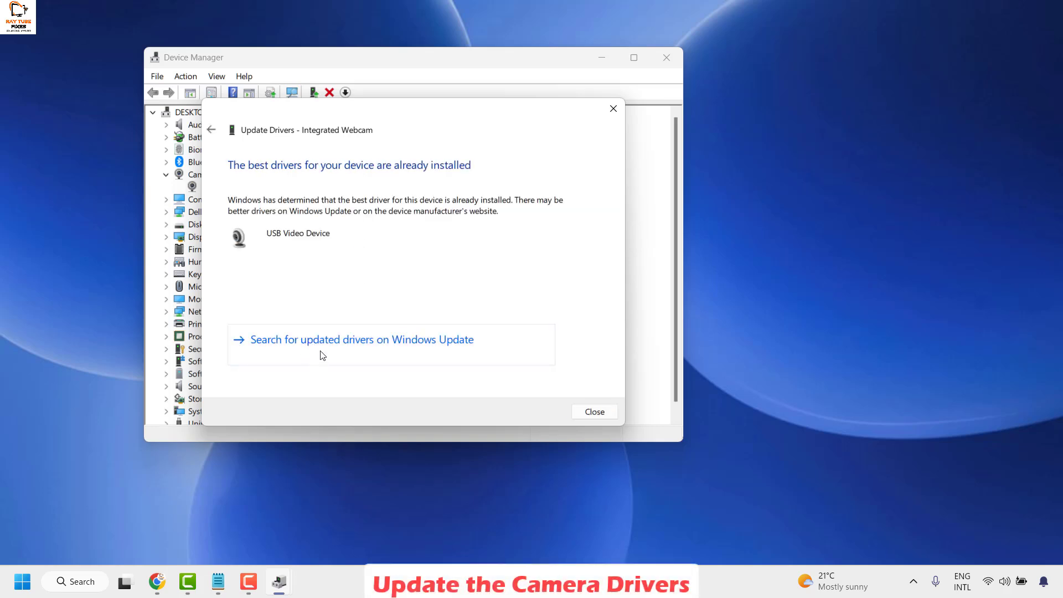
{"action": "left_click", "coordinate": [347, 354]}
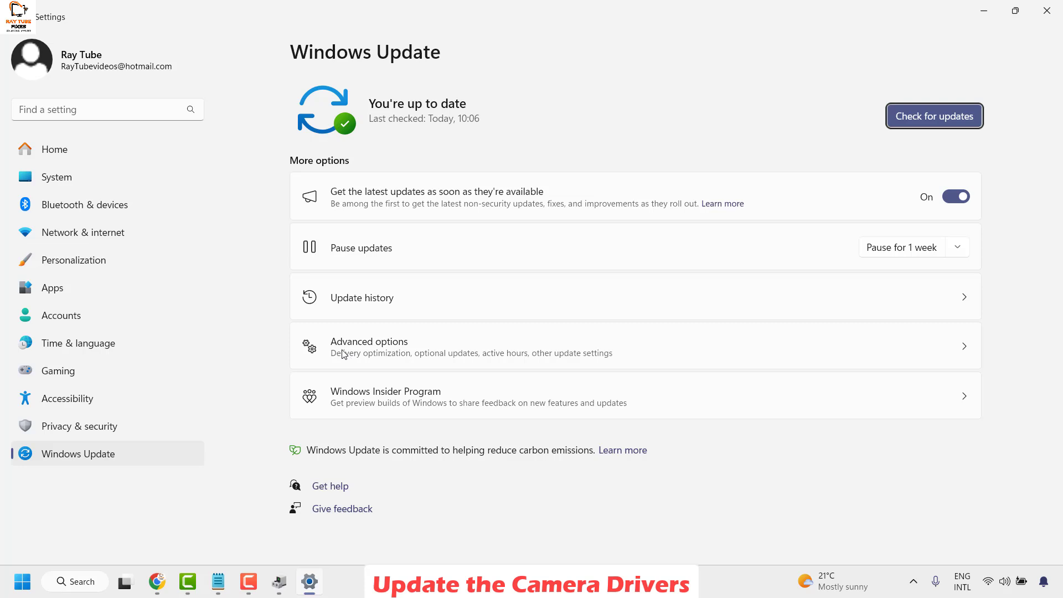
Check for updates and confirm Windows reports the PC is up to date.
{"action": "left_click", "coordinate": [909, 109]}
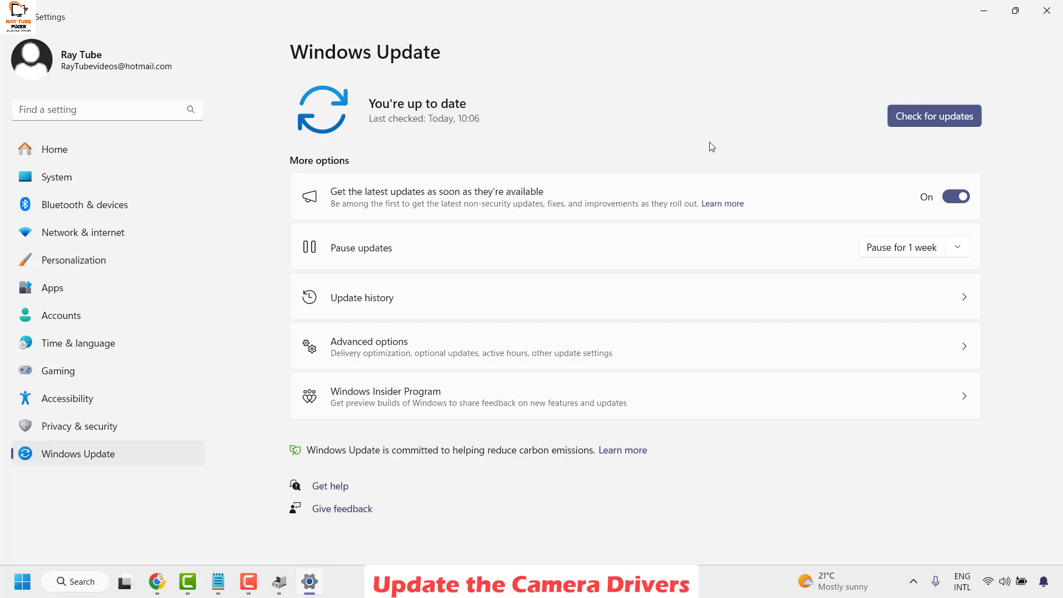